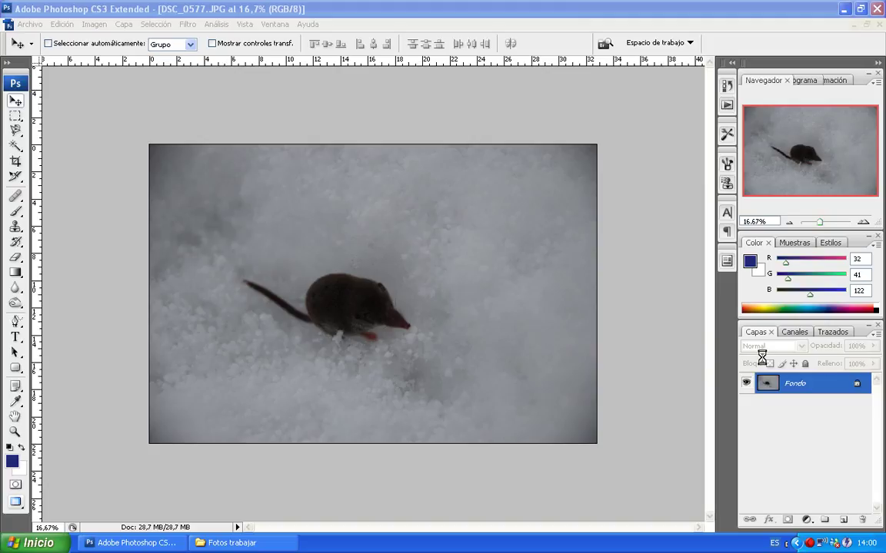
# Undock the Capas panel, enlarge it, and float it over the photo's upper right.
pyautogui.moveTo(861, 334); pyautogui.dragTo(475, 181)
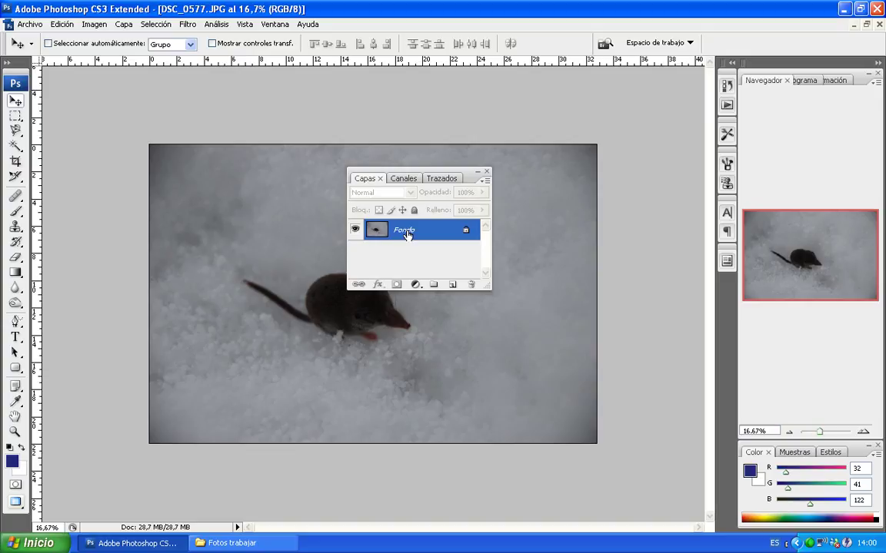
pyautogui.moveTo(480, 286); pyautogui.dragTo(495, 374)
pyautogui.moveTo(461, 181); pyautogui.dragTo(236, 176)
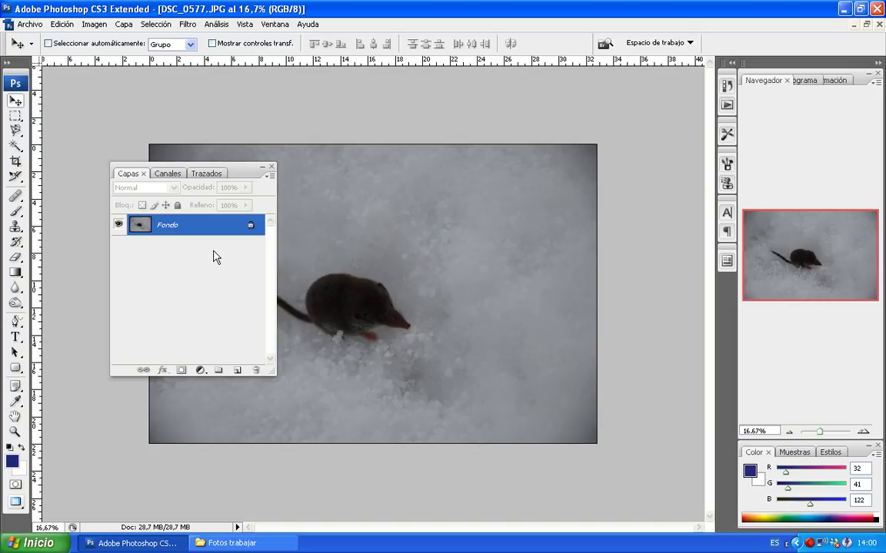
pyautogui.moveTo(240, 177); pyautogui.dragTo(504, 189)
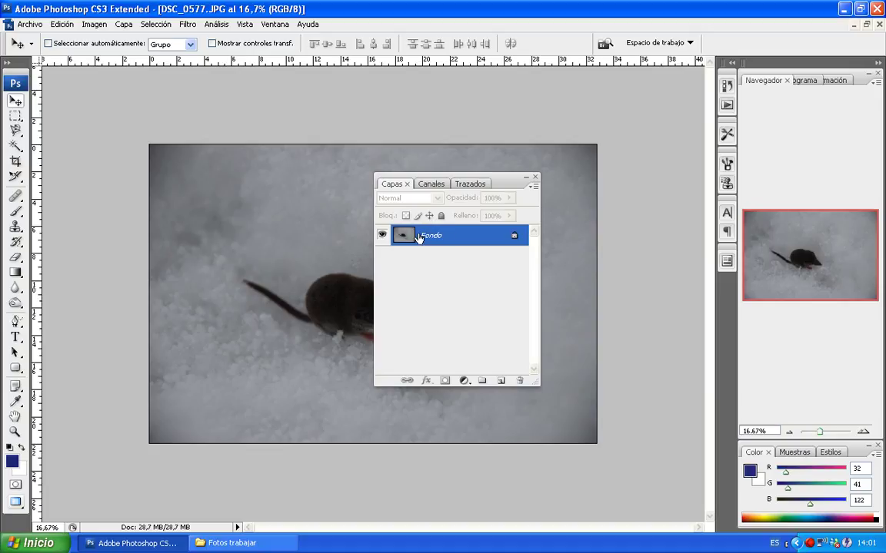
pyautogui.moveTo(496, 184); pyautogui.dragTo(514, 177)
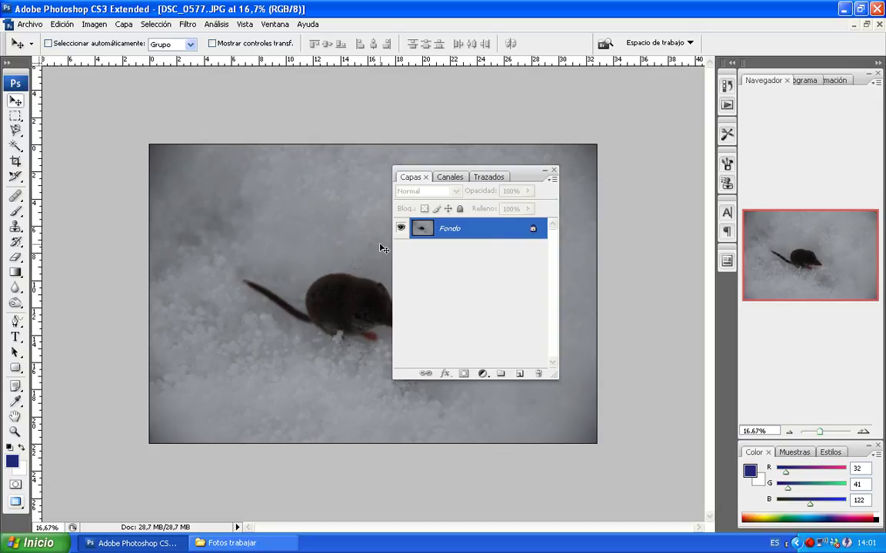
# Add a new empty layer above Fondo and name it verde.
pyautogui.click(519, 375)
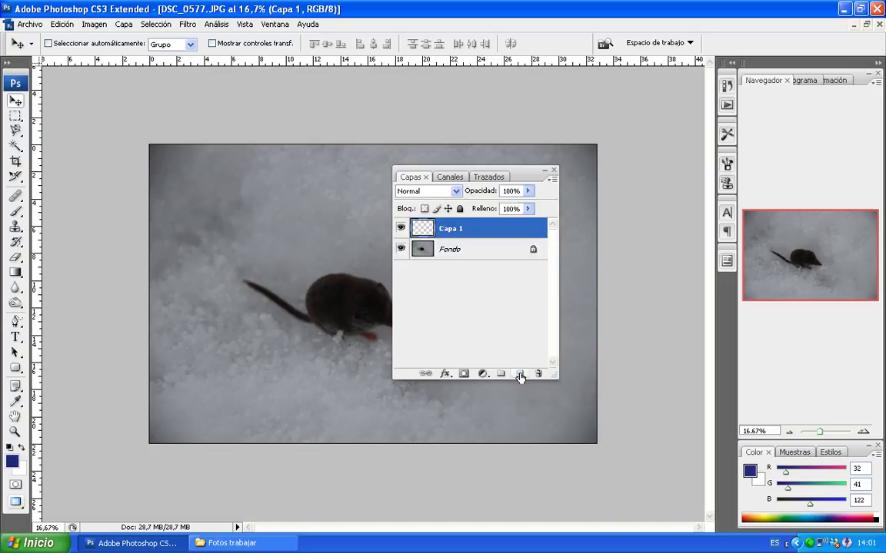
pyautogui.doubleClick(450, 230)
pyautogui.write('verde')
pyautogui.click(485, 290)
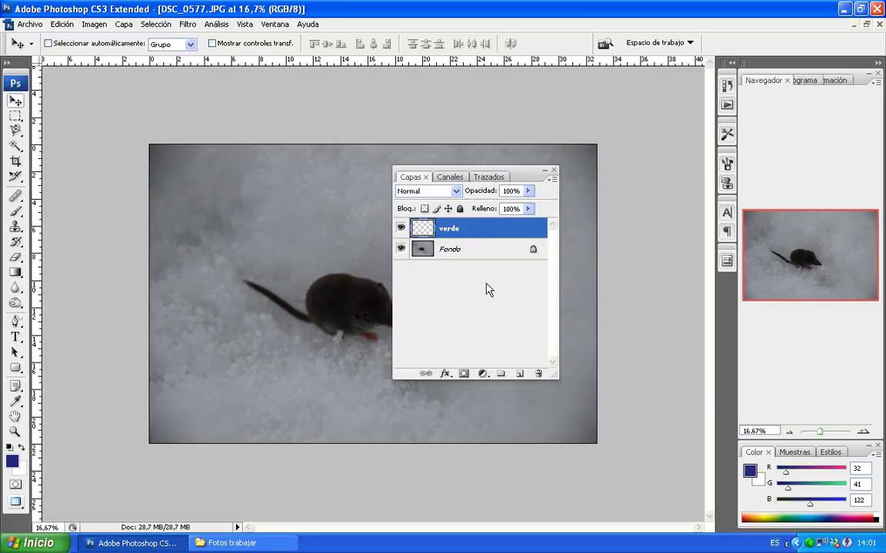
# Add a second empty layer above verde and name it rojo.
pyautogui.click(519, 375)
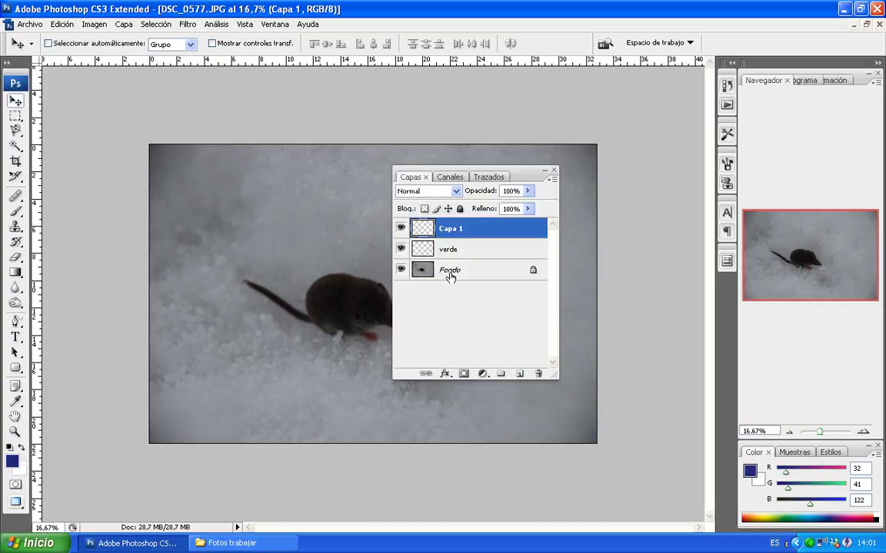
pyautogui.doubleClick(452, 228)
pyautogui.write('rojo')
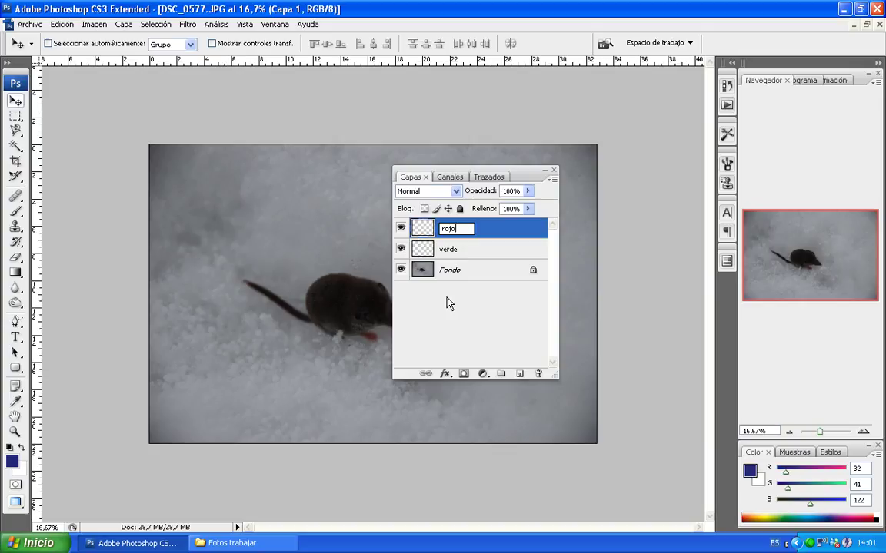
pyautogui.click(446, 300)
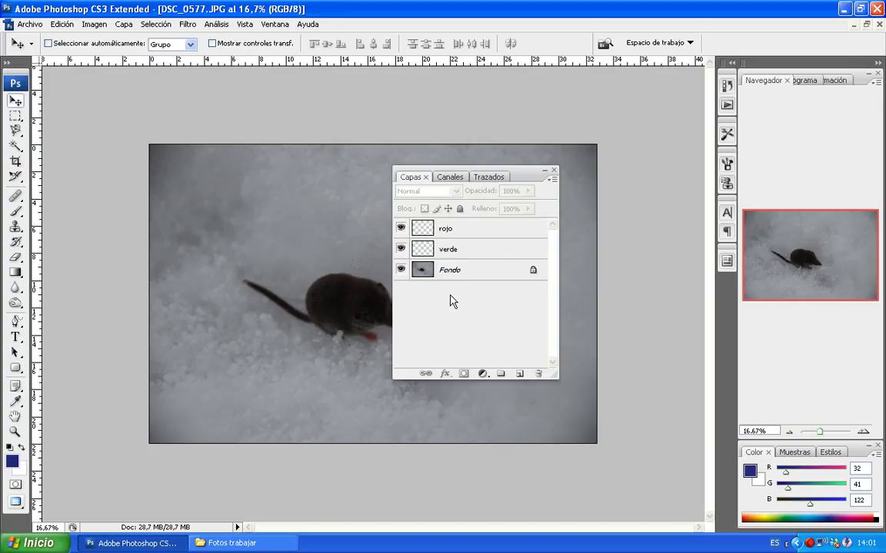
pyautogui.moveTo(519, 177); pyautogui.dragTo(594, 156)
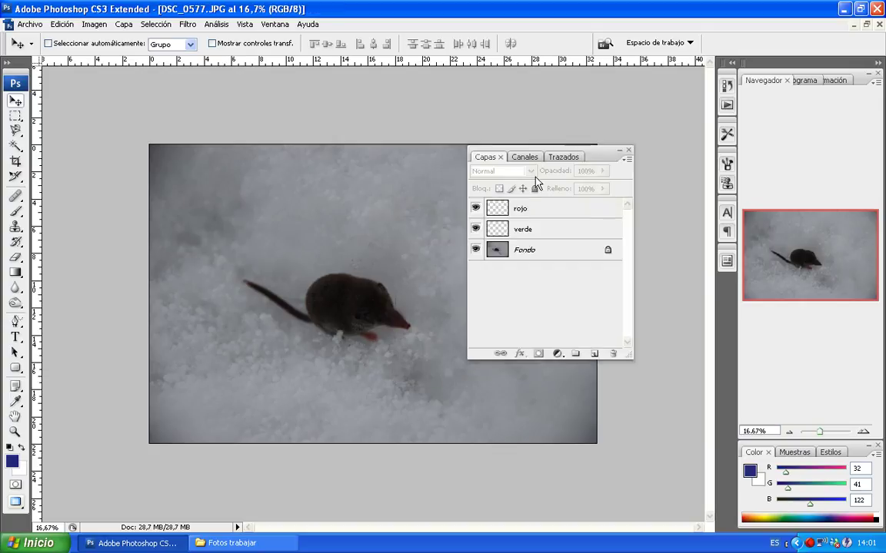
# Set the foreground colour to bright green 46fb07.
pyautogui.click(13, 462)
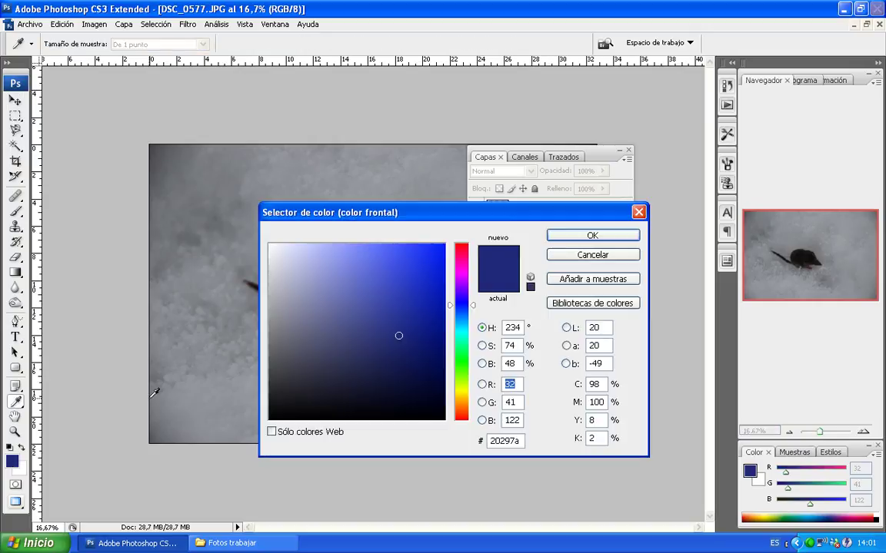
pyautogui.click(458, 369)
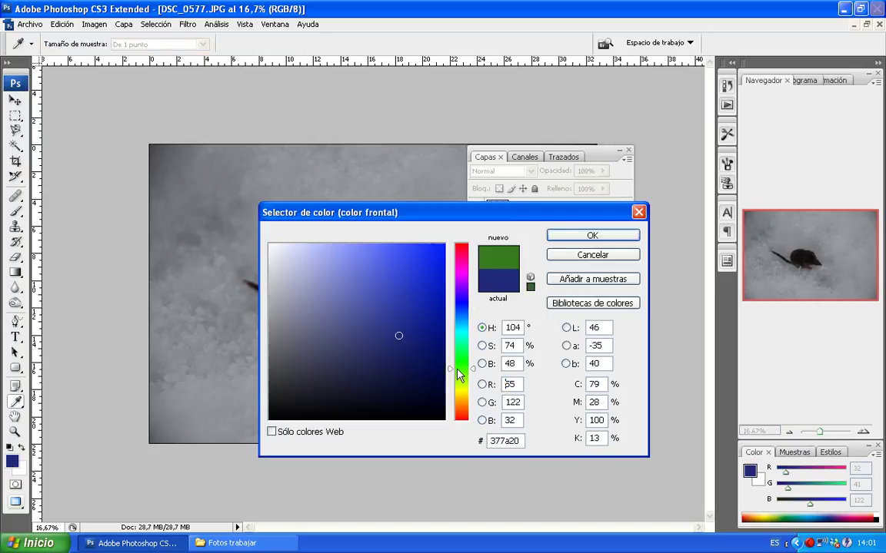
pyautogui.click(441, 247)
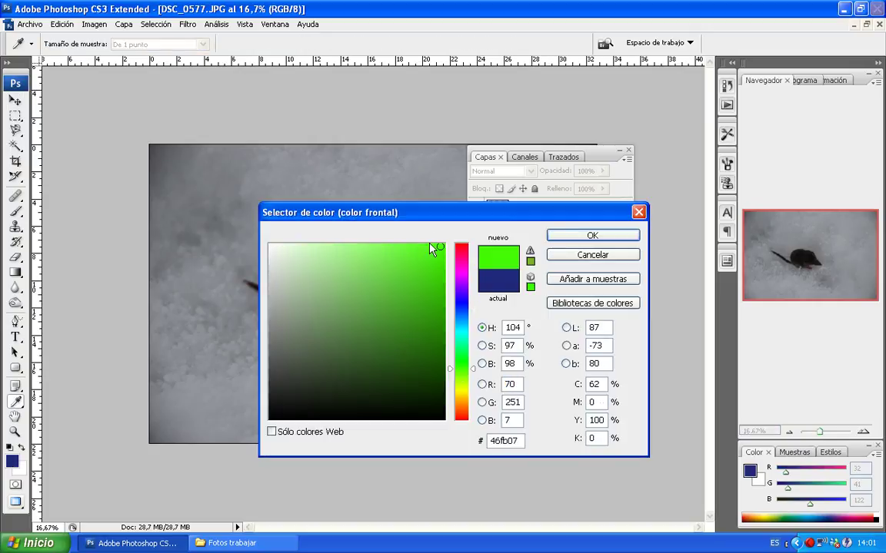
pyautogui.click(594, 236)
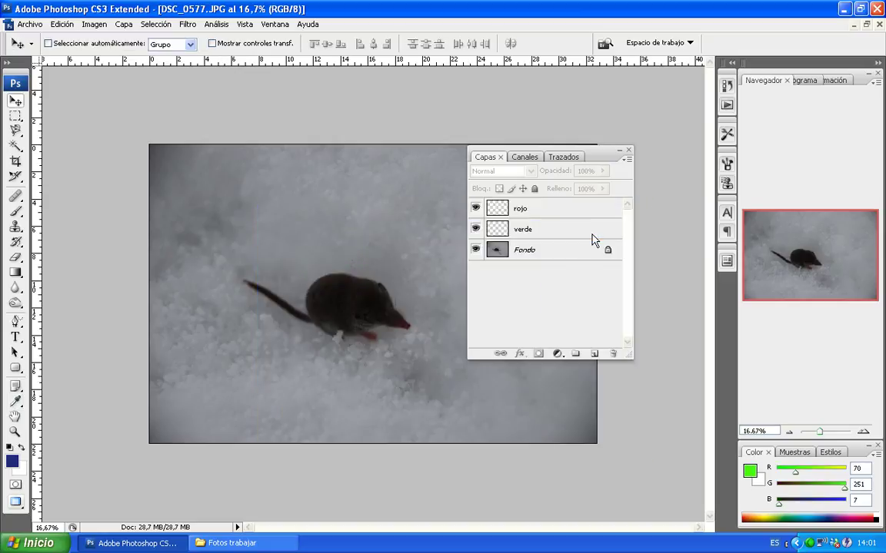
# Choose the Brush tool at 329 px diameter and make verde the active layer.
pyautogui.click(16, 213)
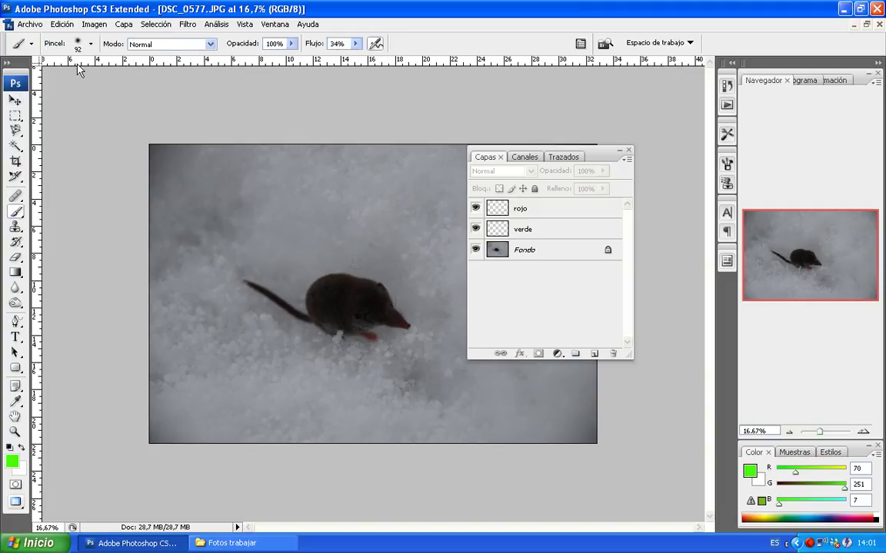
pyautogui.click(91, 45)
pyautogui.moveTo(80, 82); pyautogui.dragTo(127, 81)
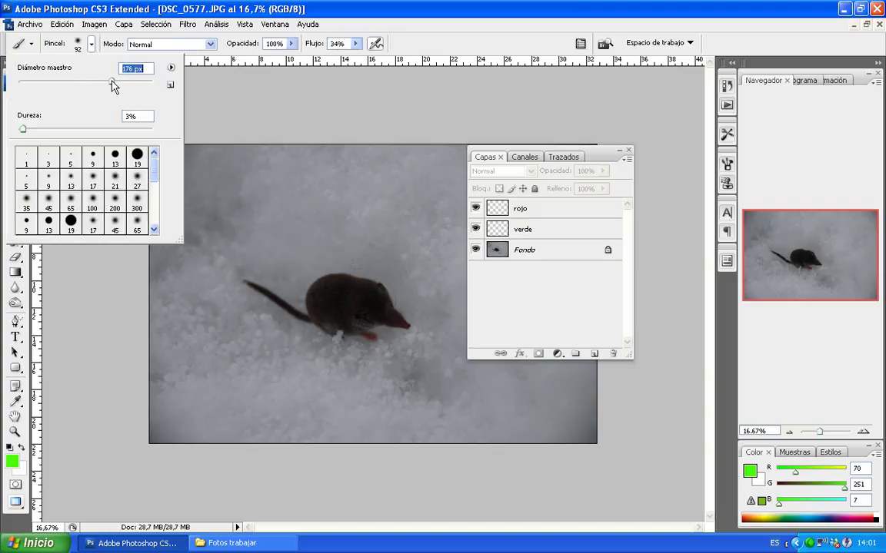
pyautogui.moveTo(23, 129); pyautogui.dragTo(32, 129)
pyautogui.click(217, 172)
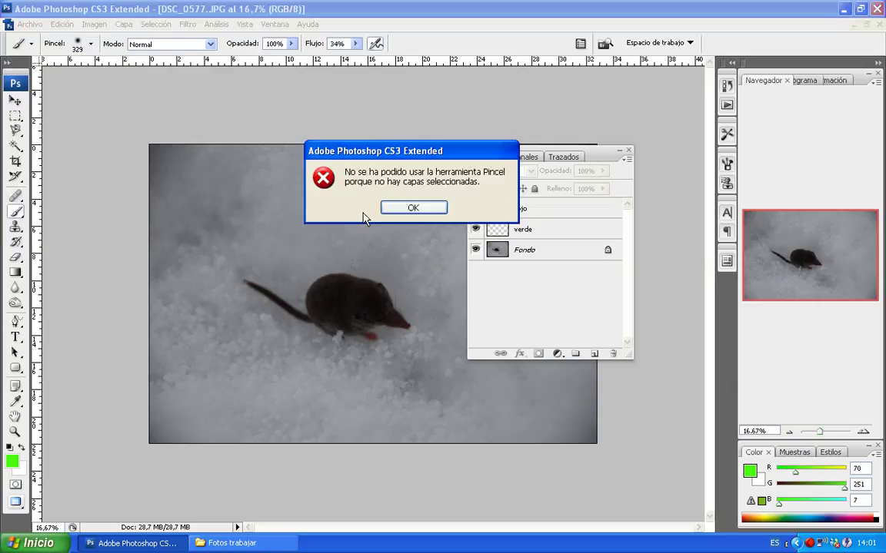
pyautogui.click(430, 208)
pyautogui.click(503, 211)
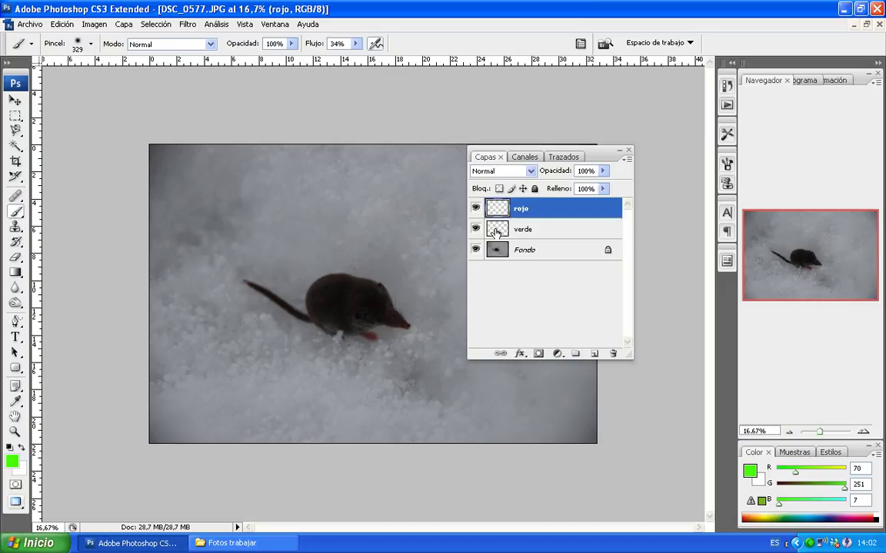
pyautogui.click(500, 230)
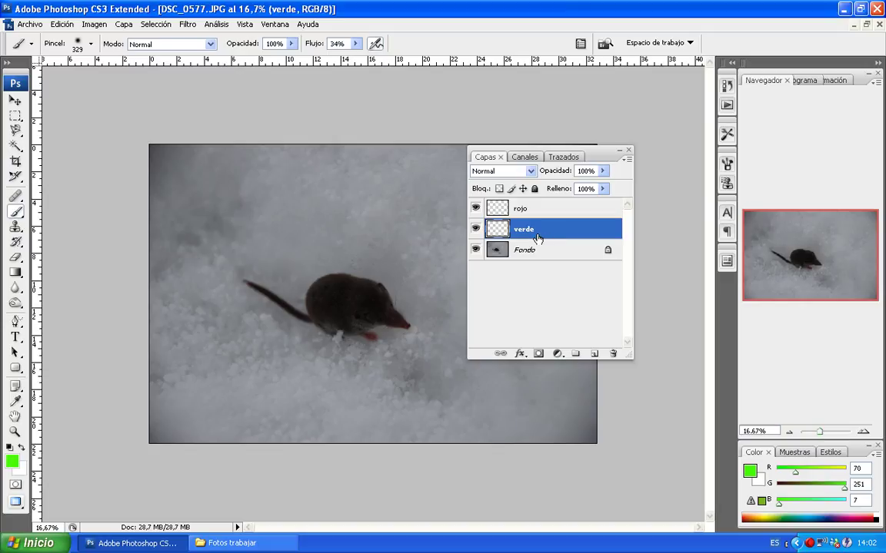
# Paint a solid green band down the photo's left edge, then make rojo active.
pyautogui.moveTo(162, 150)
pyautogui.mouseDown()
pyautogui.moveTo(160, 189)
pyautogui.moveTo(212, 339)
pyautogui.mouseUp()
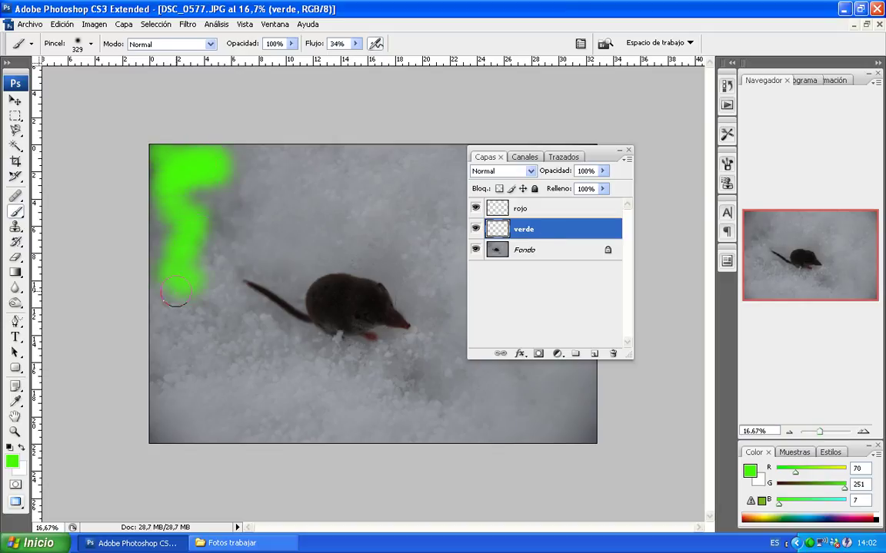
pyautogui.moveTo(173, 370)
pyautogui.mouseDown()
pyautogui.moveTo(190, 430)
pyautogui.moveTo(162, 340)
pyautogui.moveTo(154, 231)
pyautogui.moveTo(167, 148)
pyautogui.moveTo(177, 331)
pyautogui.moveTo(154, 204)
pyautogui.moveTo(170, 151)
pyautogui.moveTo(186, 281)
pyautogui.mouseUp()
pyautogui.moveTo(201, 129); pyautogui.dragTo(218, 438)
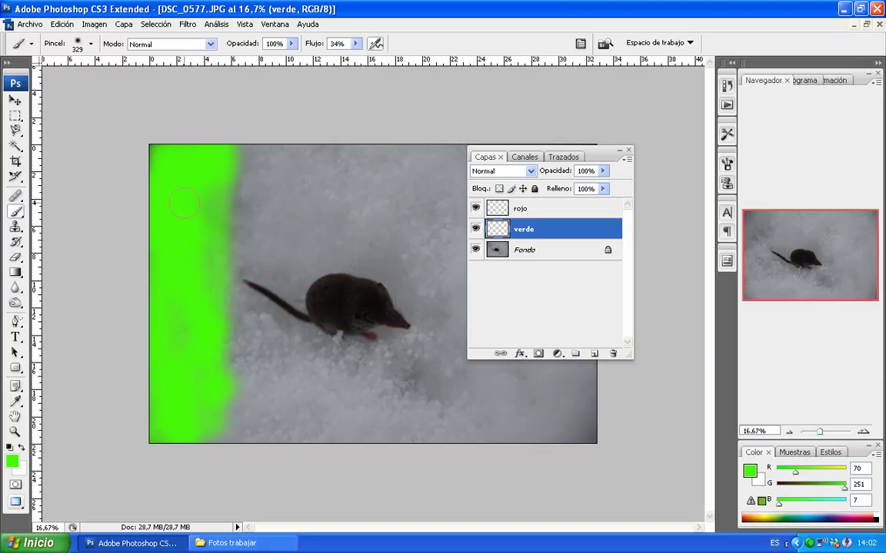
pyautogui.moveTo(204, 169); pyautogui.dragTo(190, 231)
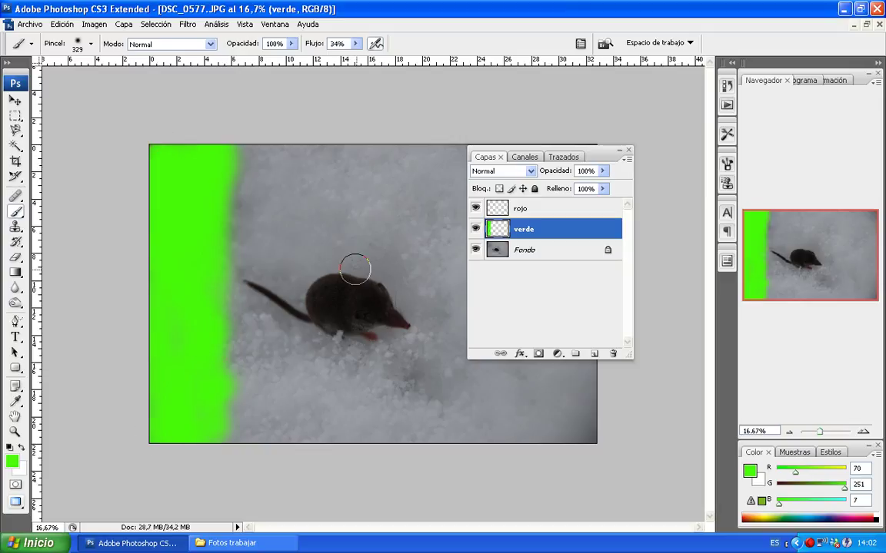
pyautogui.hotkey('alt', ']')
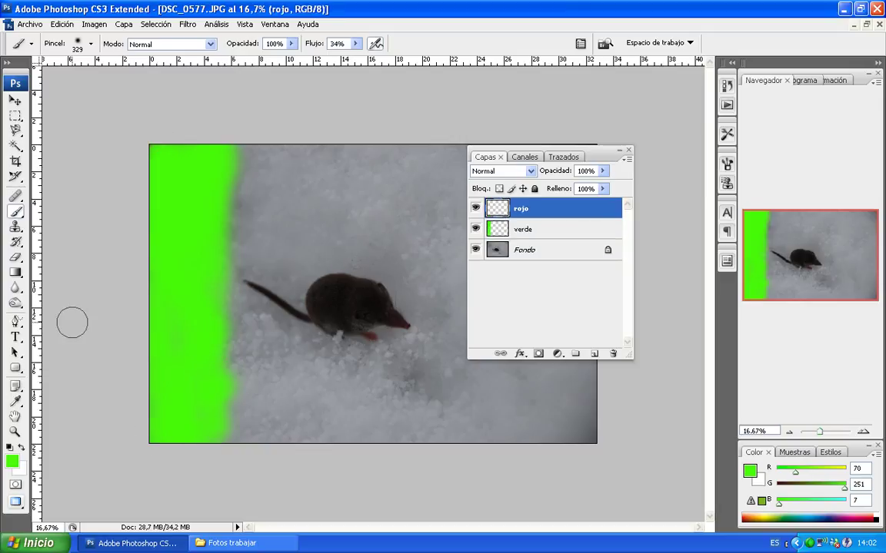
# Set the foreground colour to red fb2f07.
pyautogui.click(12, 462)
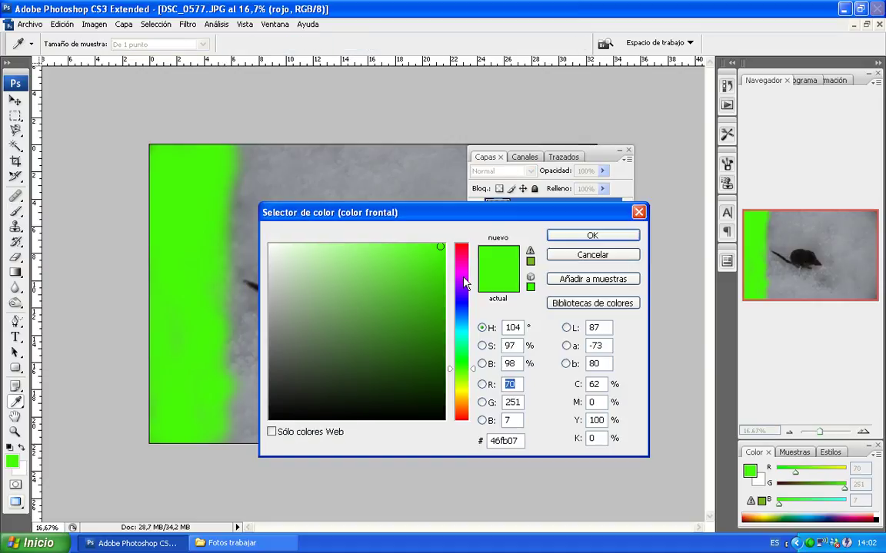
pyautogui.click(462, 416)
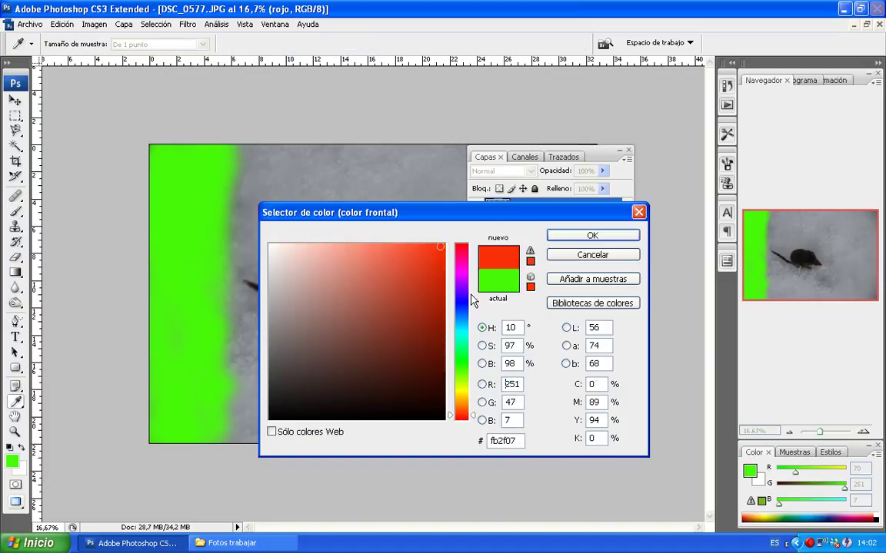
pyautogui.click(568, 238)
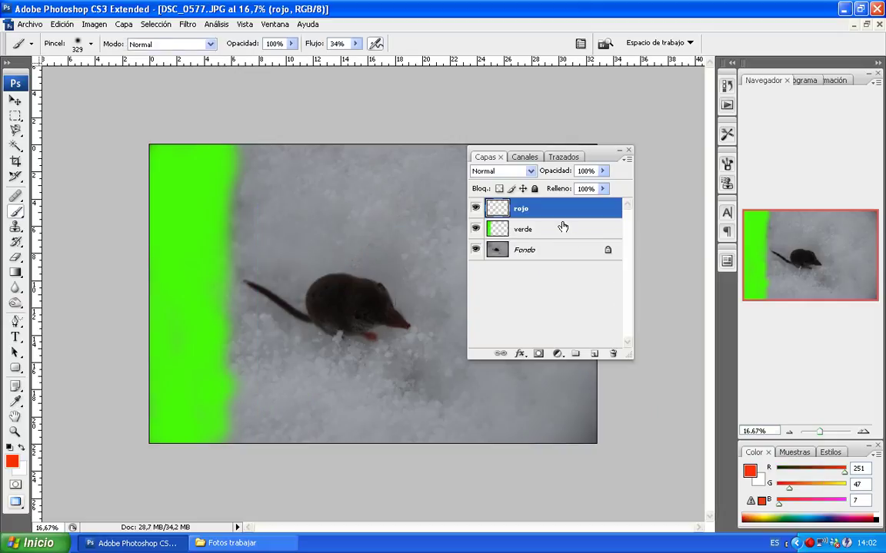
# Paint red down the photo's right edge on the rojo layer.
pyautogui.moveTo(599, 158); pyautogui.dragTo(222, 155)
pyautogui.click(553, 153)
pyautogui.moveTo(579, 153)
pyautogui.mouseDown()
pyautogui.moveTo(585, 178)
pyautogui.moveTo(556, 214)
pyautogui.moveTo(595, 252)
pyautogui.moveTo(589, 300)
pyautogui.moveTo(542, 362)
pyautogui.moveTo(573, 427)
pyautogui.moveTo(589, 354)
pyautogui.moveTo(585, 158)
pyautogui.moveTo(555, 218)
pyautogui.moveTo(570, 440)
pyautogui.moveTo(546, 191)
pyautogui.moveTo(571, 153)
pyautogui.moveTo(578, 434)
pyautogui.moveTo(575, 154)
pyautogui.mouseUp()
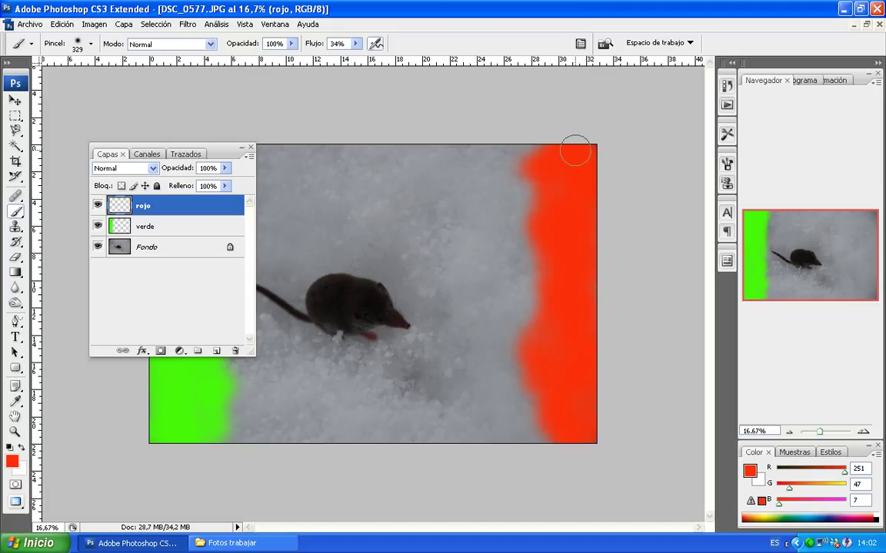
pyautogui.moveTo(240, 150); pyautogui.dragTo(553, 121)
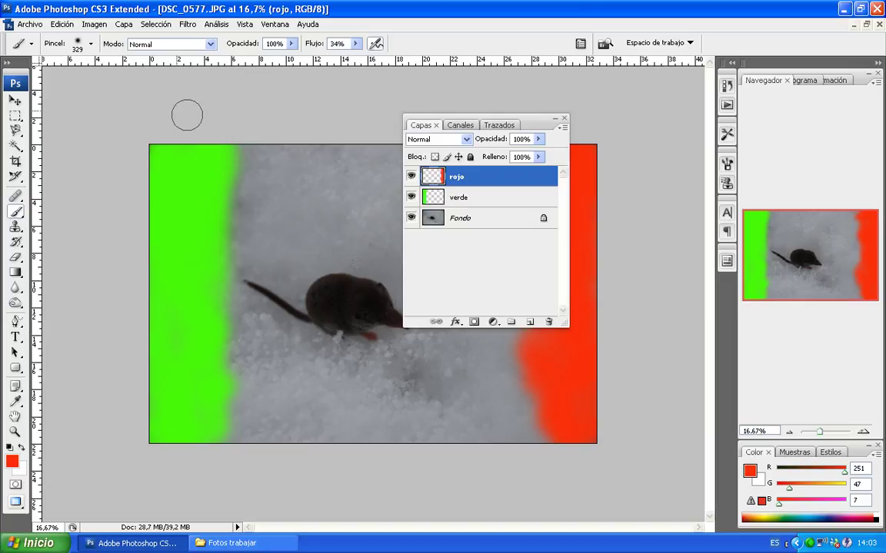
pyautogui.click(31, 25)
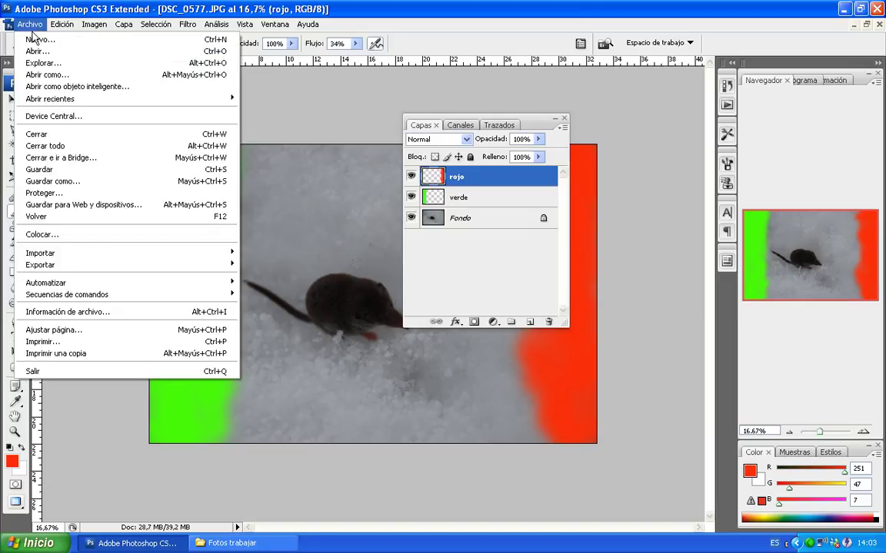
# Save the image as layered Photoshop file topo_prueba.psd with maximized compatibility.
pyautogui.click(68, 184)
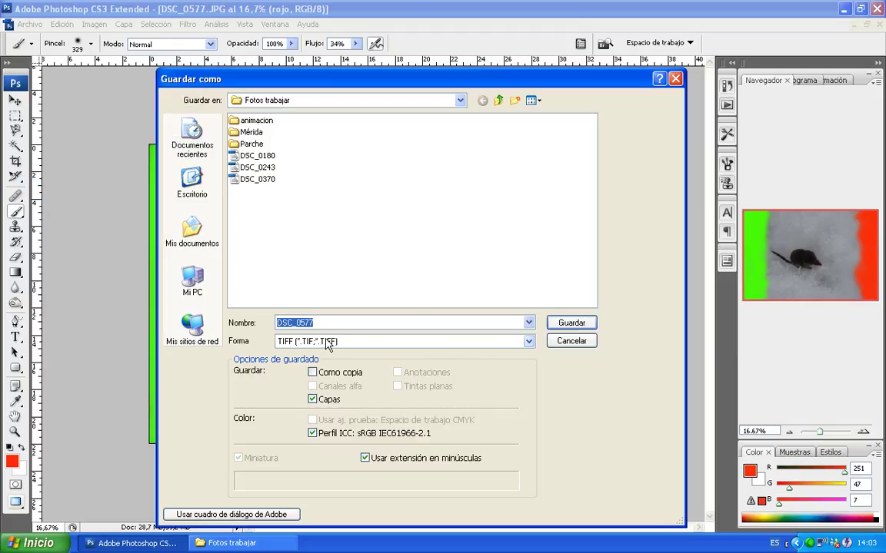
pyautogui.click(528, 342)
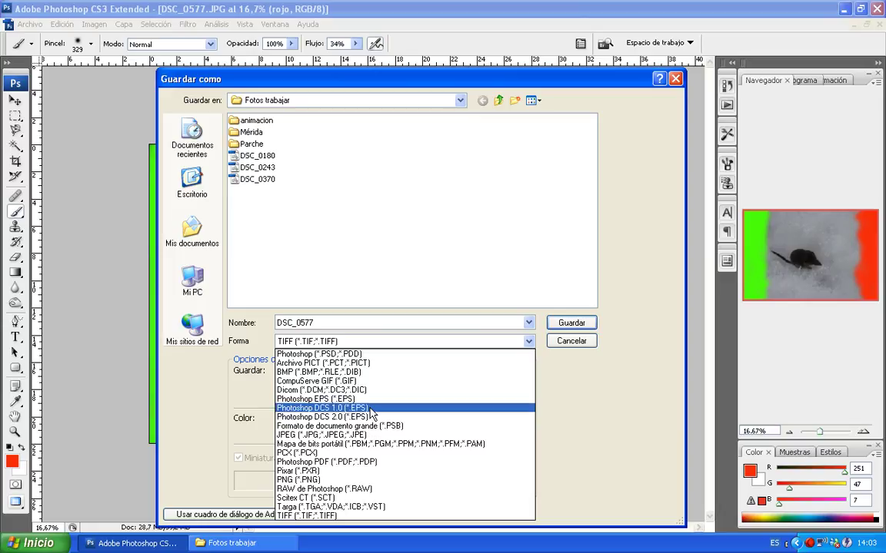
pyautogui.click(358, 361)
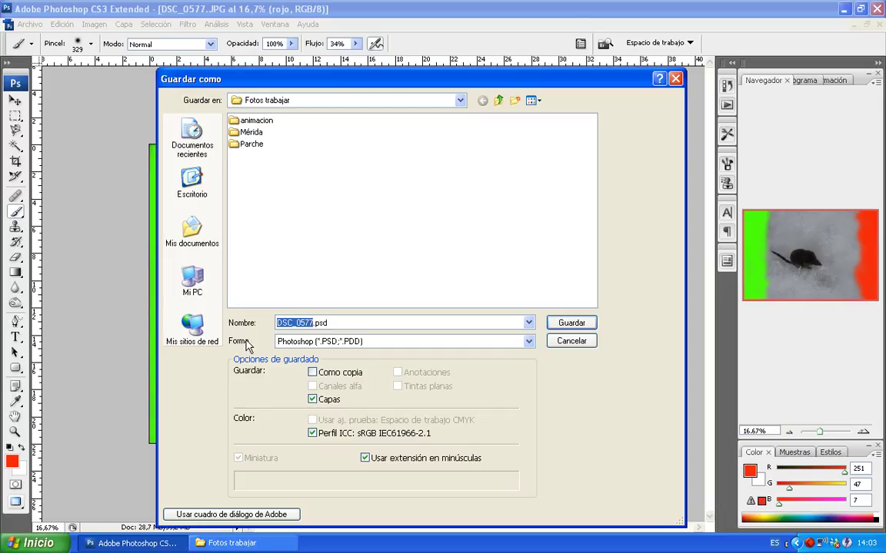
pyautogui.write('topo')
pyautogui.write('_prueba')
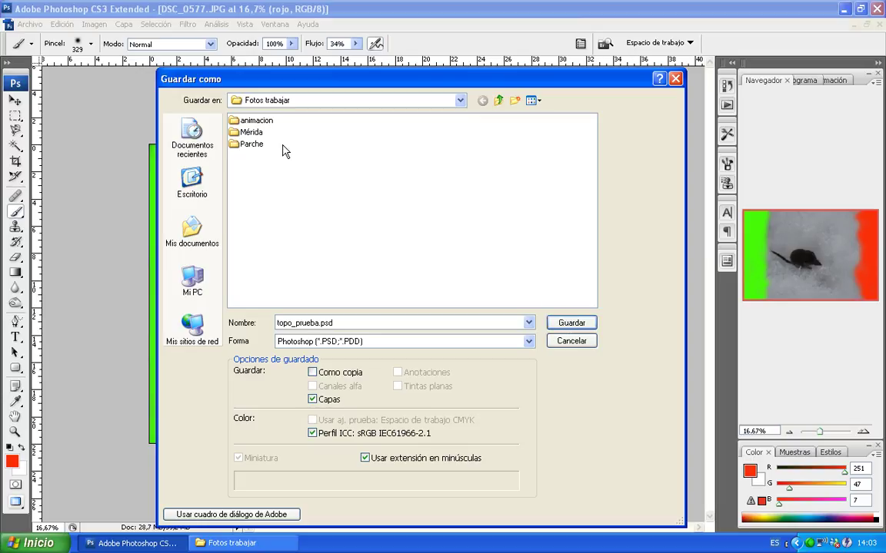
pyautogui.click(564, 324)
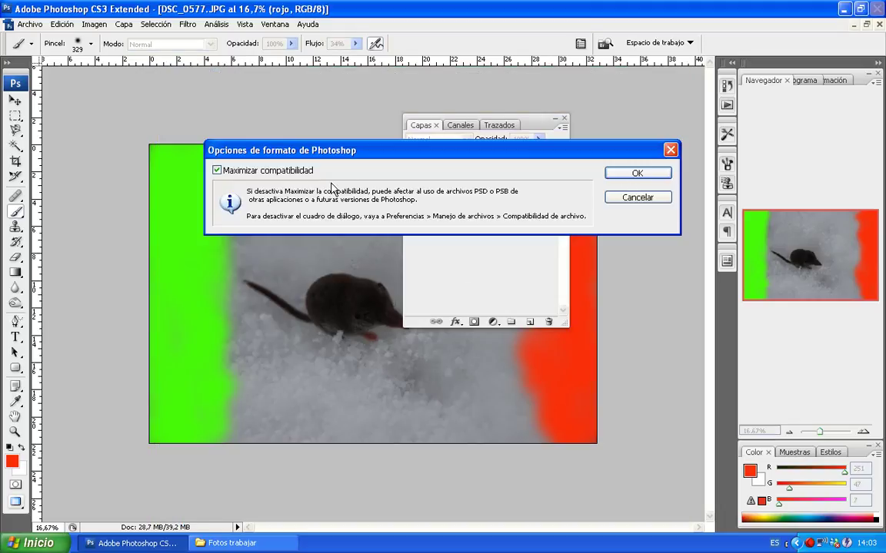
pyautogui.click(638, 174)
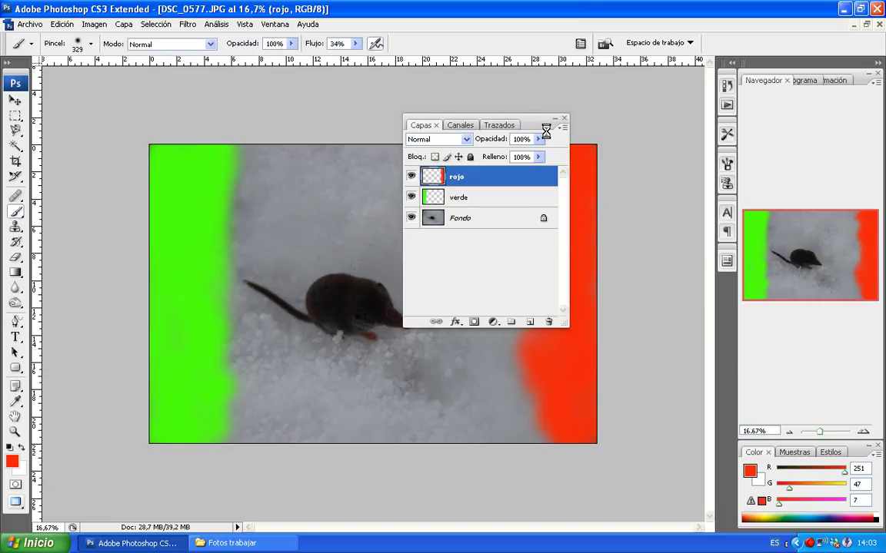
# Save a flattened JPEG copy named topo_prueba.jpg at quality 12 (Máxima).
pyautogui.moveTo(539, 125)
pyautogui.mouseDown()
pyautogui.moveTo(201, 187)
pyautogui.moveTo(195, 160)
pyautogui.mouseUp()
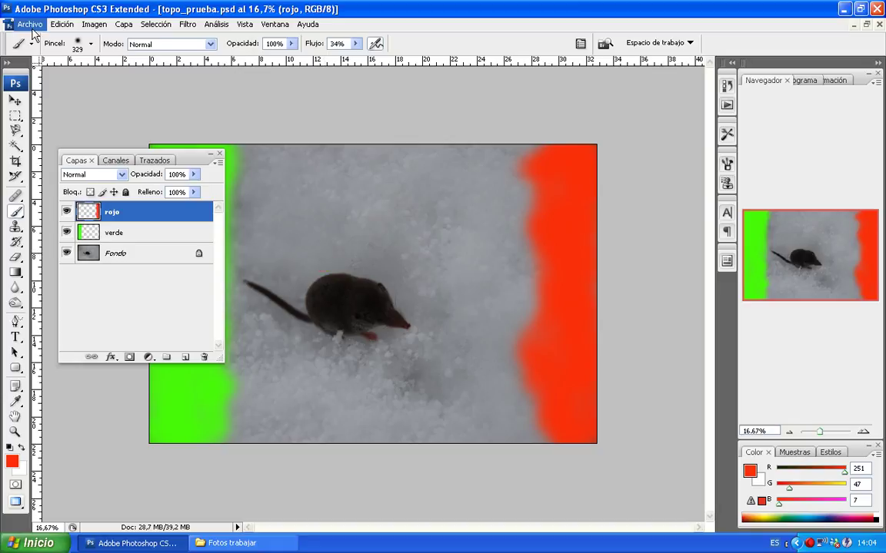
pyautogui.click(32, 29)
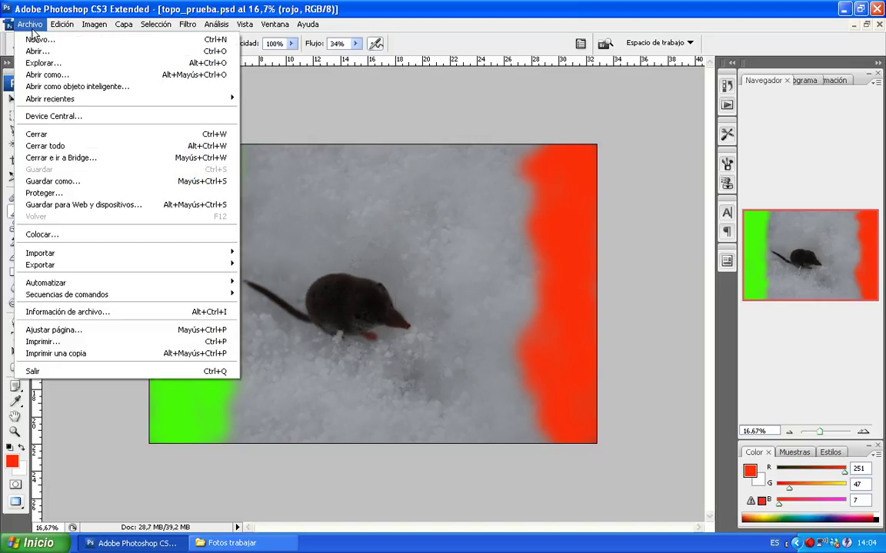
pyautogui.click(125, 183)
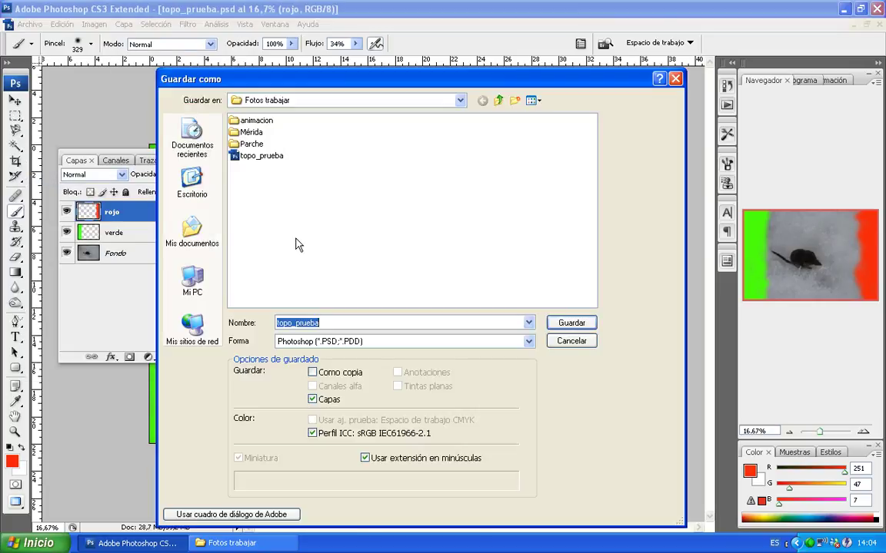
pyautogui.click(493, 343)
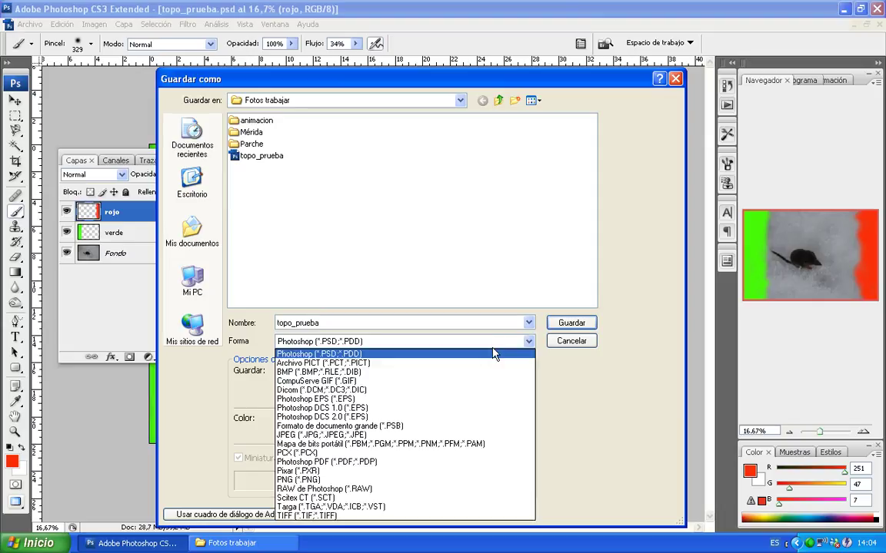
pyautogui.click(395, 436)
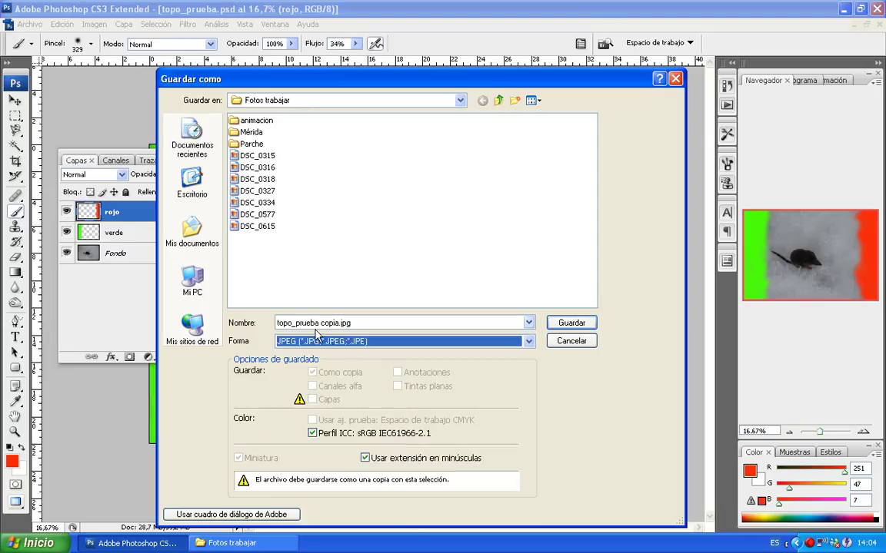
pyautogui.click(320, 323)
pyautogui.moveTo(321, 322); pyautogui.dragTo(331, 321)
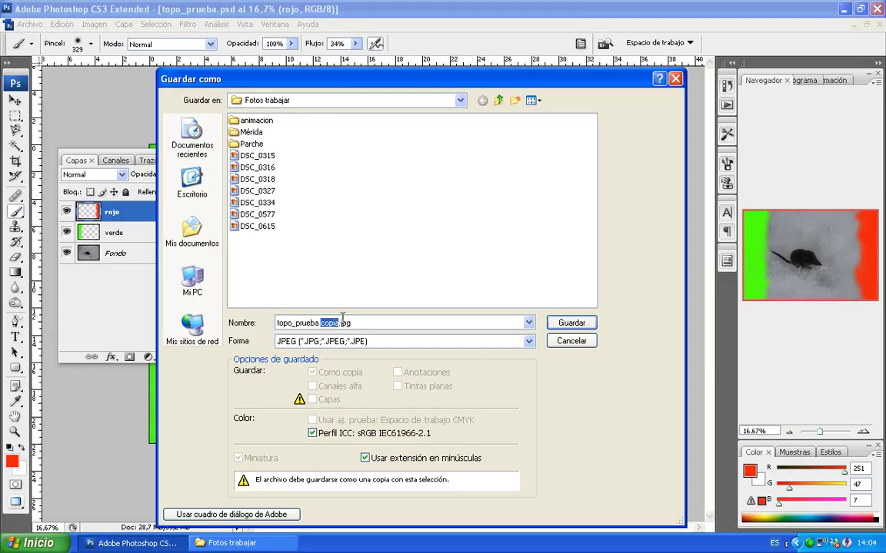
pyautogui.press('BackSpace')
pyautogui.click(569, 323)
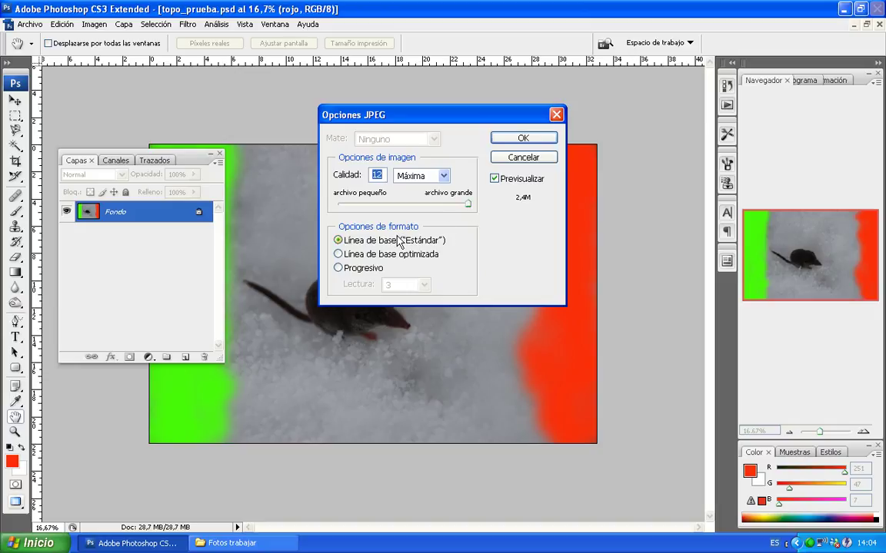
pyautogui.click(522, 140)
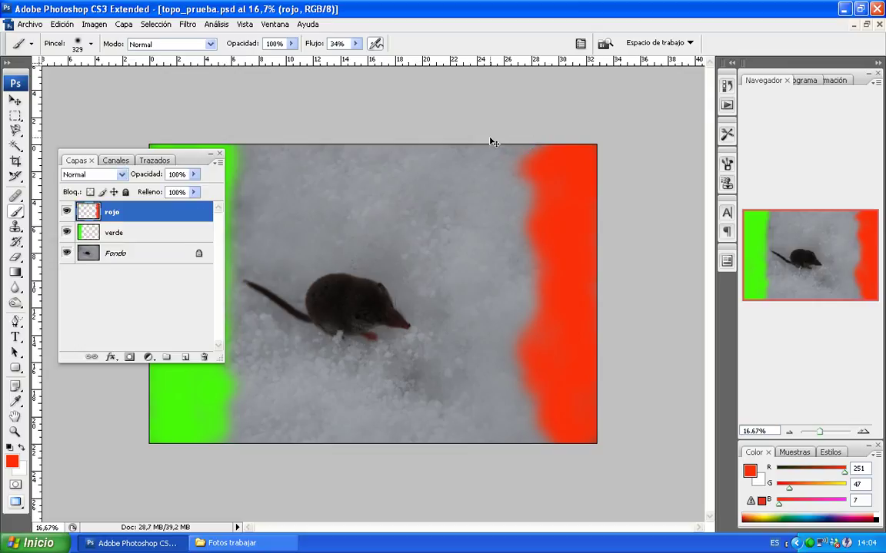
# Close topo_prueba.psd with Archivo > Cerrar and switch to the Fotos trabajar window.
pyautogui.click(29, 24)
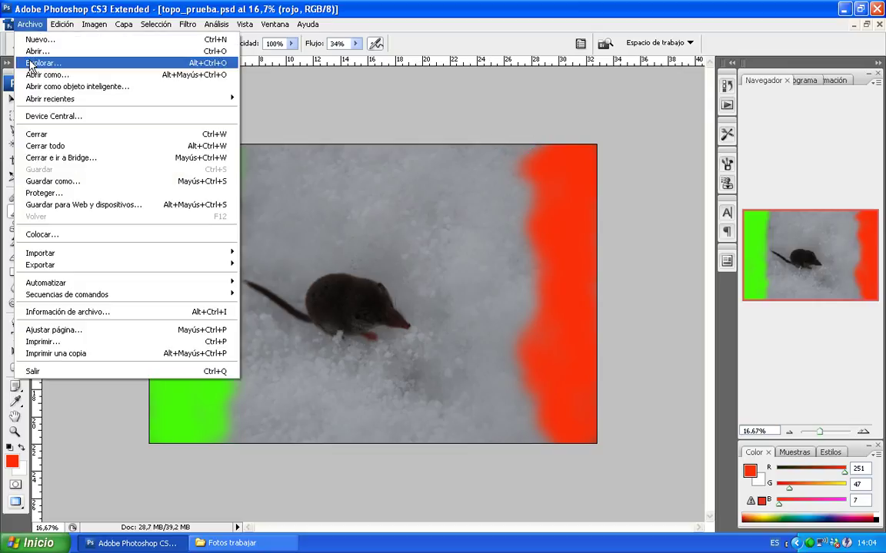
pyautogui.click(39, 133)
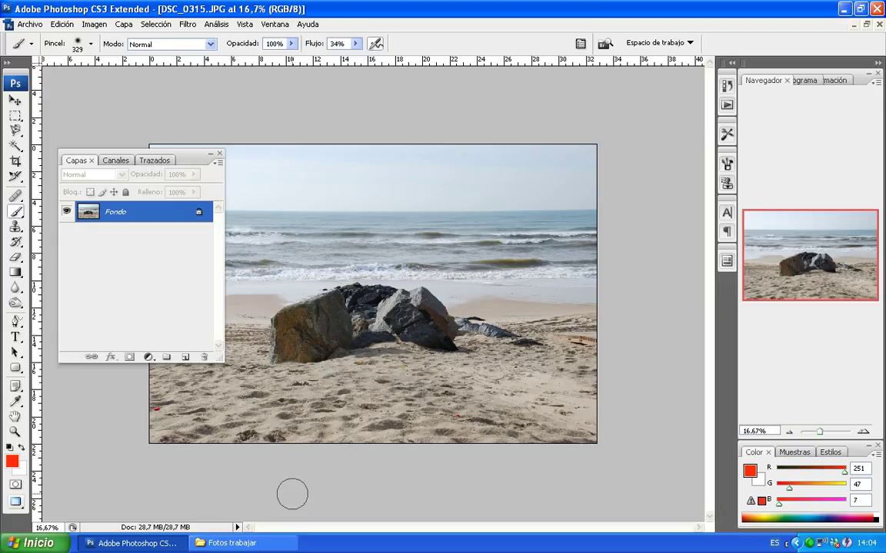
pyautogui.click(268, 543)
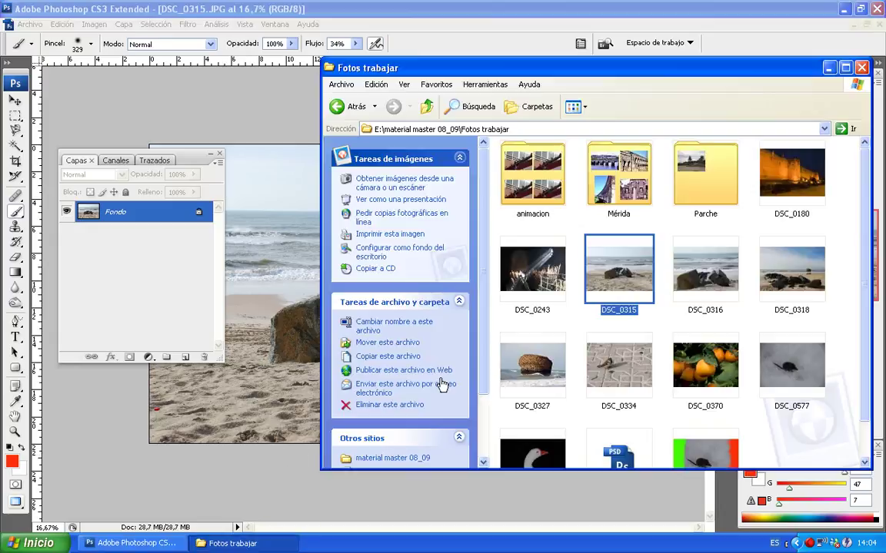
# Drag topo_prueba.jpg from Fotos trabajar into Photoshop to open the flattened copy.
pyautogui.scroll(-1, 727, 316)
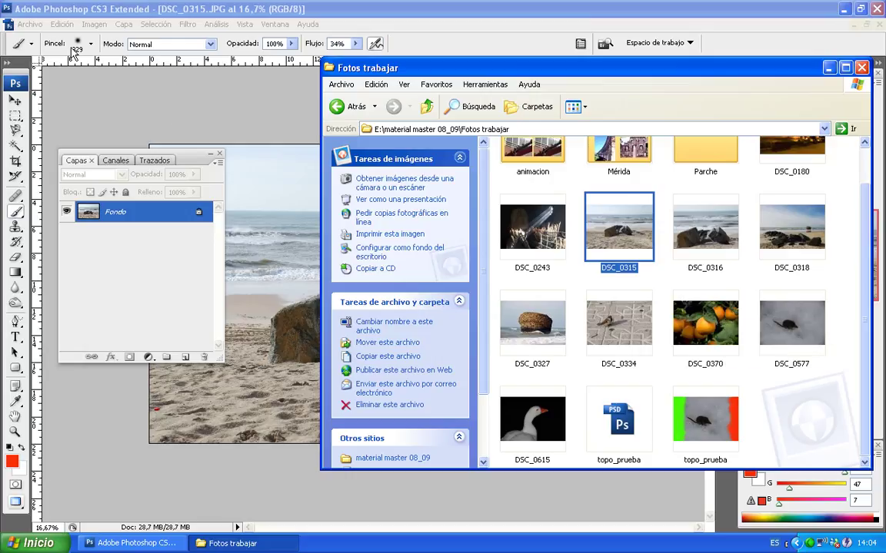
pyautogui.moveTo(442, 68); pyautogui.dragTo(491, 68)
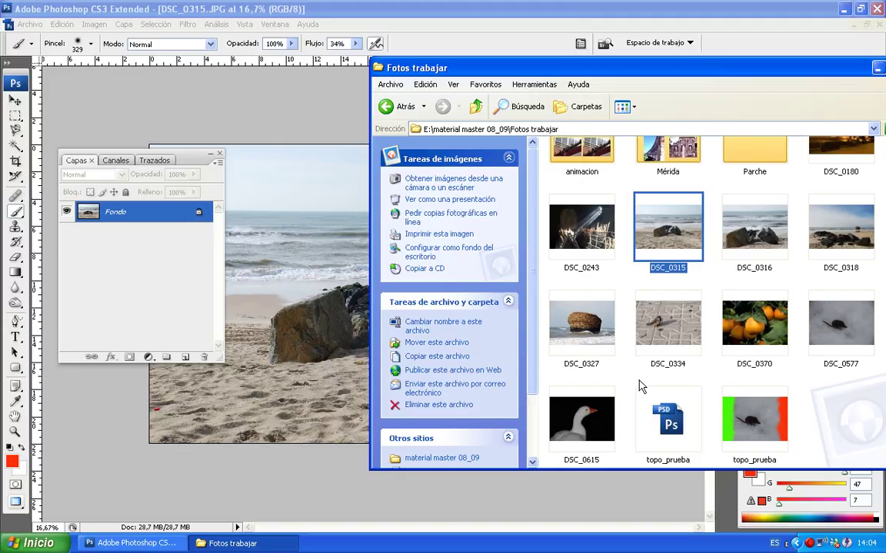
pyautogui.click(671, 460)
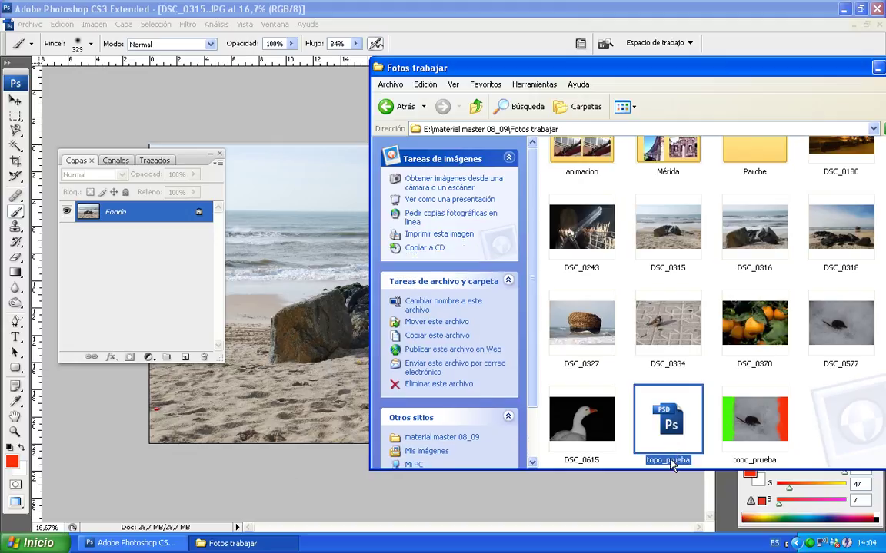
pyautogui.moveTo(754, 419)
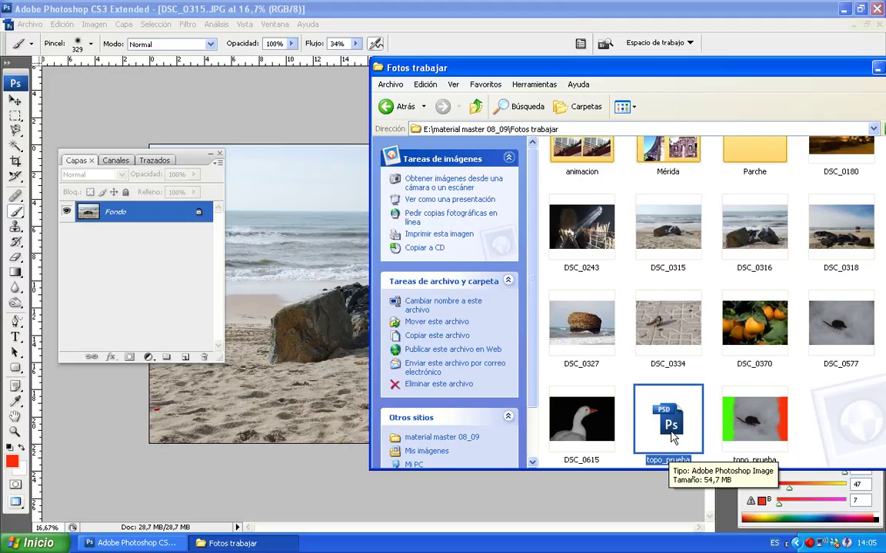
pyautogui.click(761, 438)
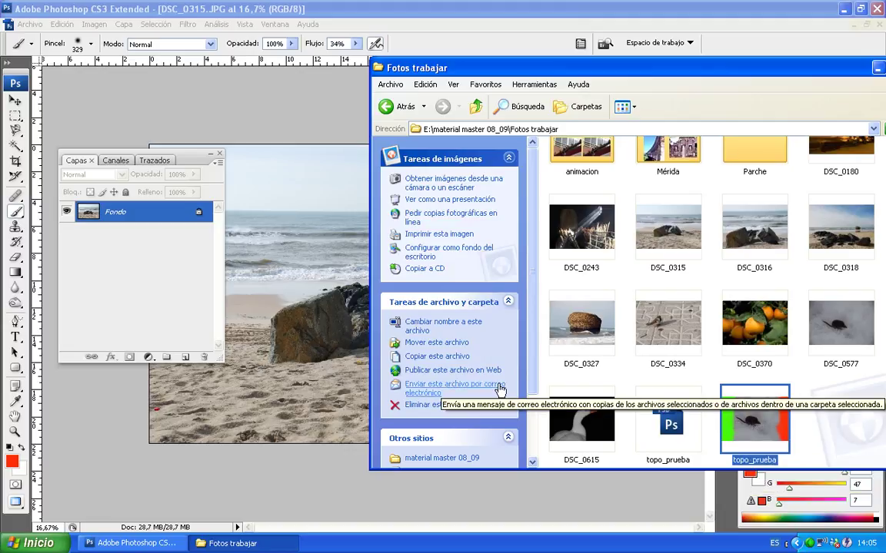
pyautogui.moveTo(767, 435); pyautogui.dragTo(288, 480)
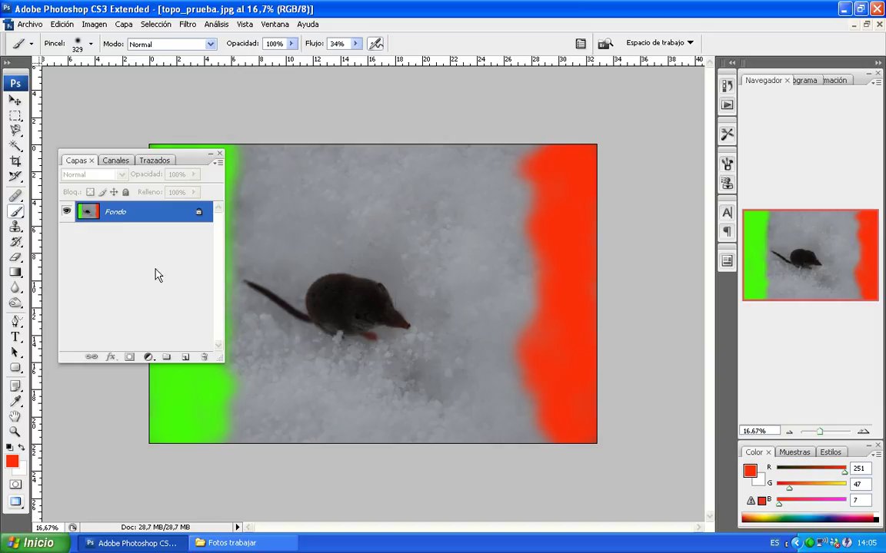
# Drag topo_prueba.psd from Fotos trabajar into Photoshop to reopen its rojo, verde and Fondo layers.
pyautogui.click(230, 544)
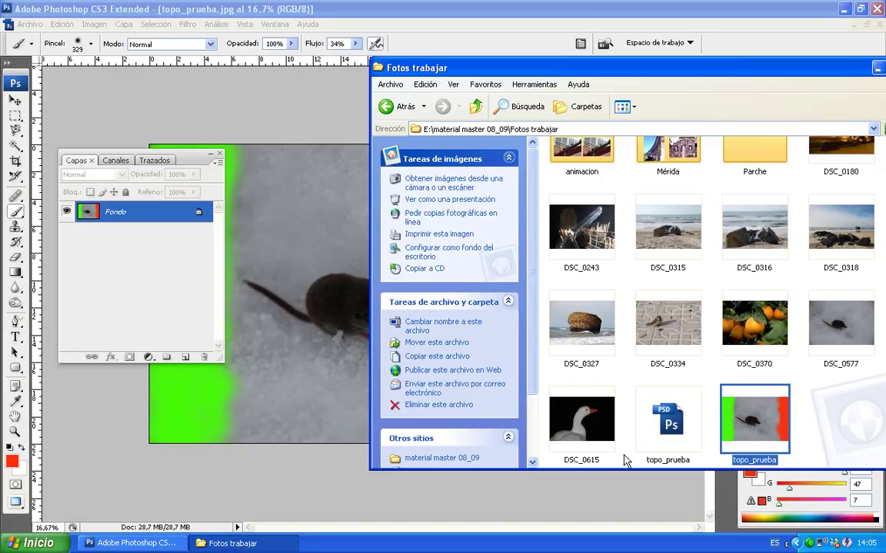
pyautogui.click(666, 422)
pyautogui.moveTo(667, 422)
pyautogui.moveTo(669, 425)
pyautogui.mouseDown()
pyautogui.moveTo(295, 488)
pyautogui.moveTo(276, 484)
pyautogui.mouseUp()
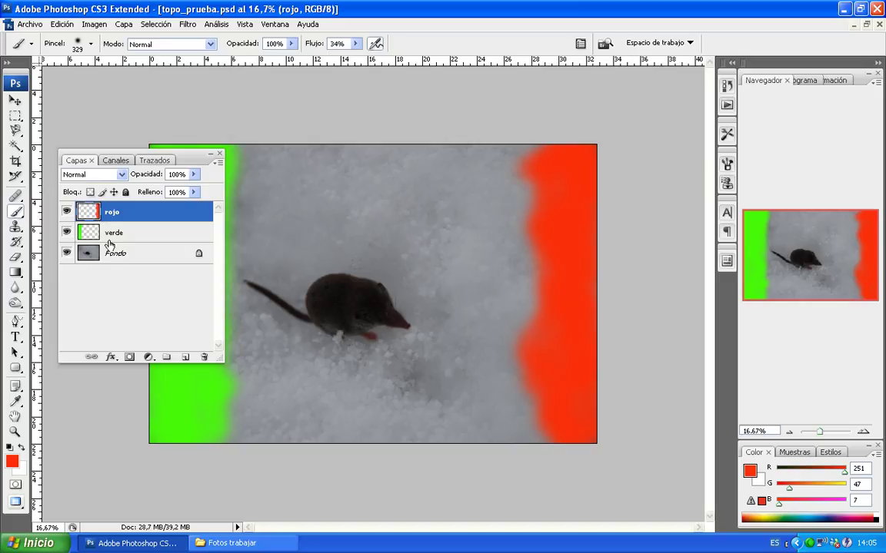
# Move the Capas (Layers) panel right over the photo's middle, clearing the green left stripe.
pyautogui.moveTo(191, 164); pyautogui.dragTo(390, 168)
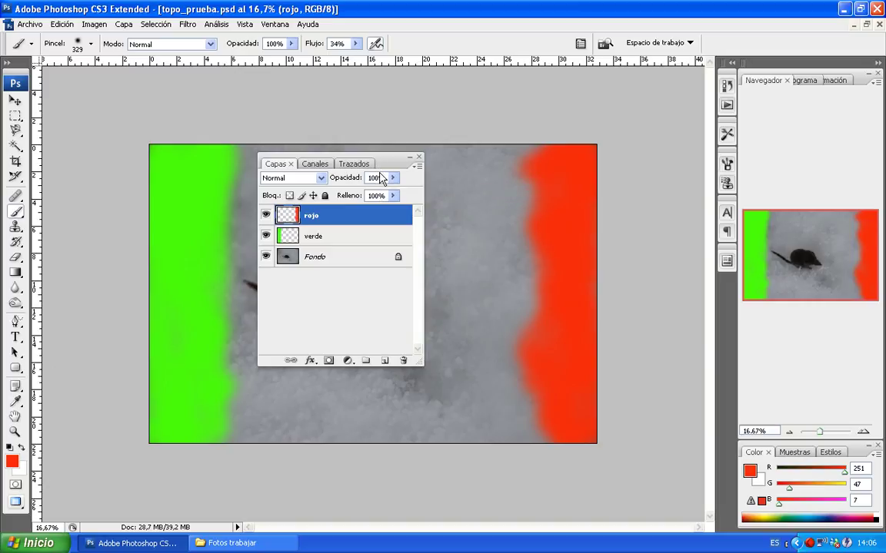
pyautogui.moveTo(384, 168); pyautogui.dragTo(460, 186)
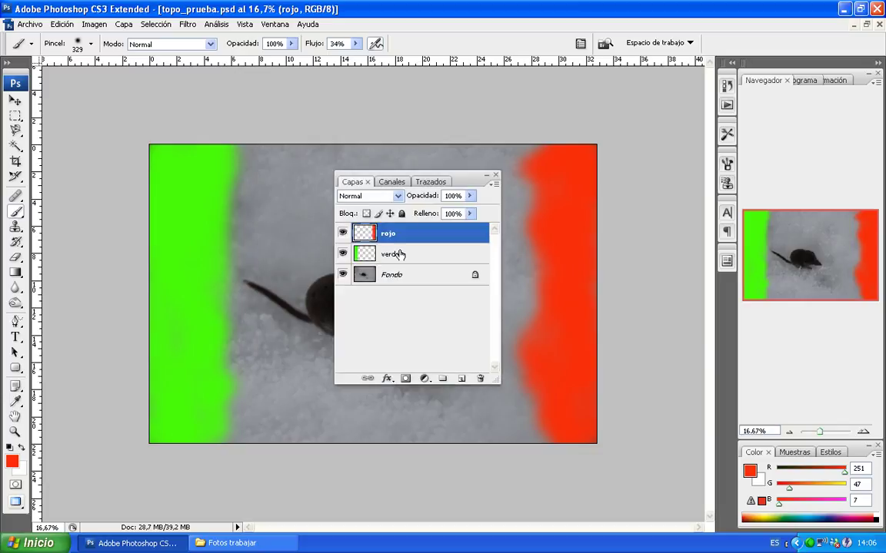